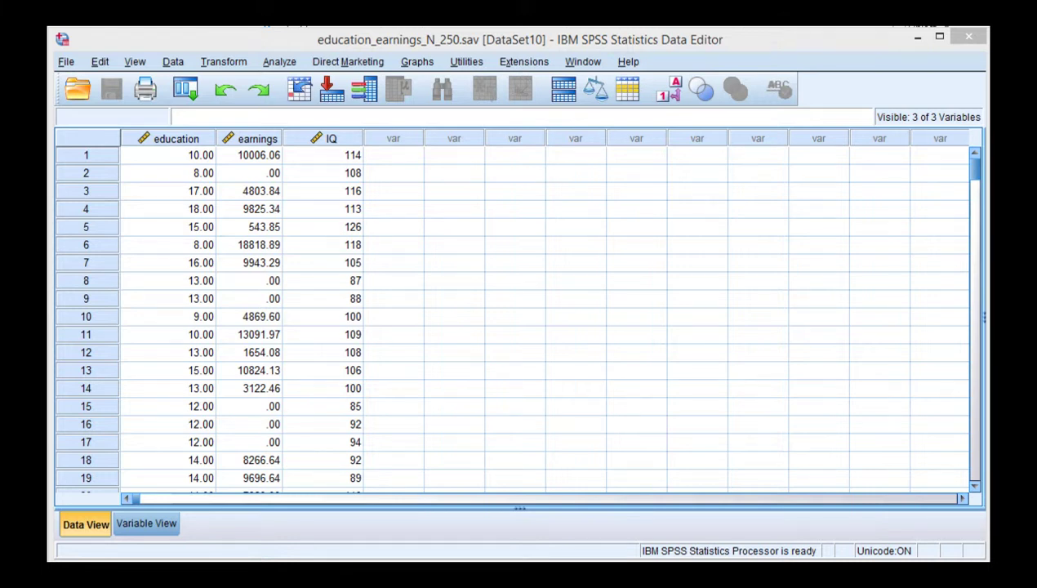
# - Check the row 1 earnings, education and IQ values in the Data Editor
pyautogui.click(389, 154)
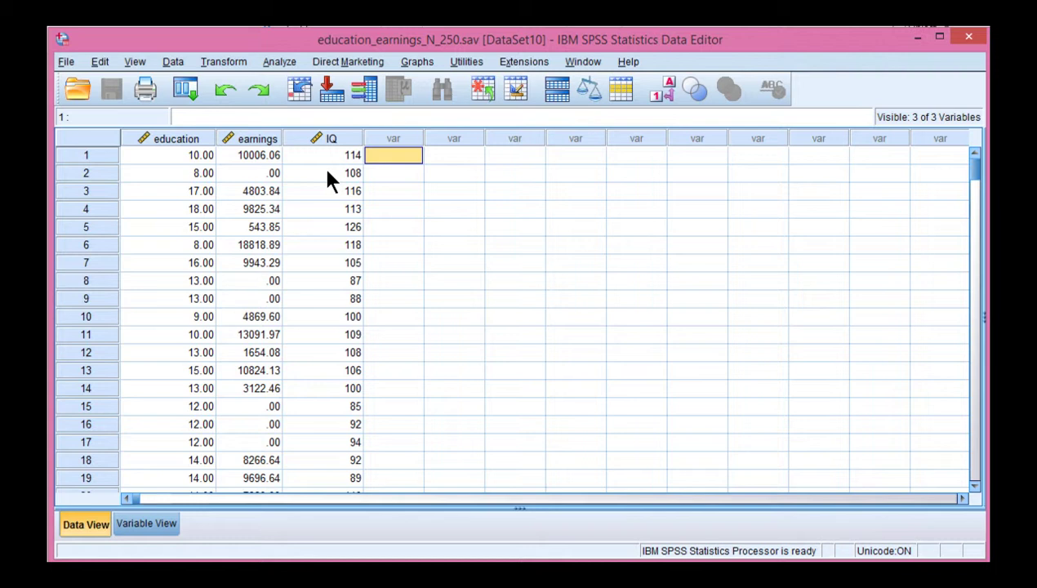
pyautogui.click(255, 157)
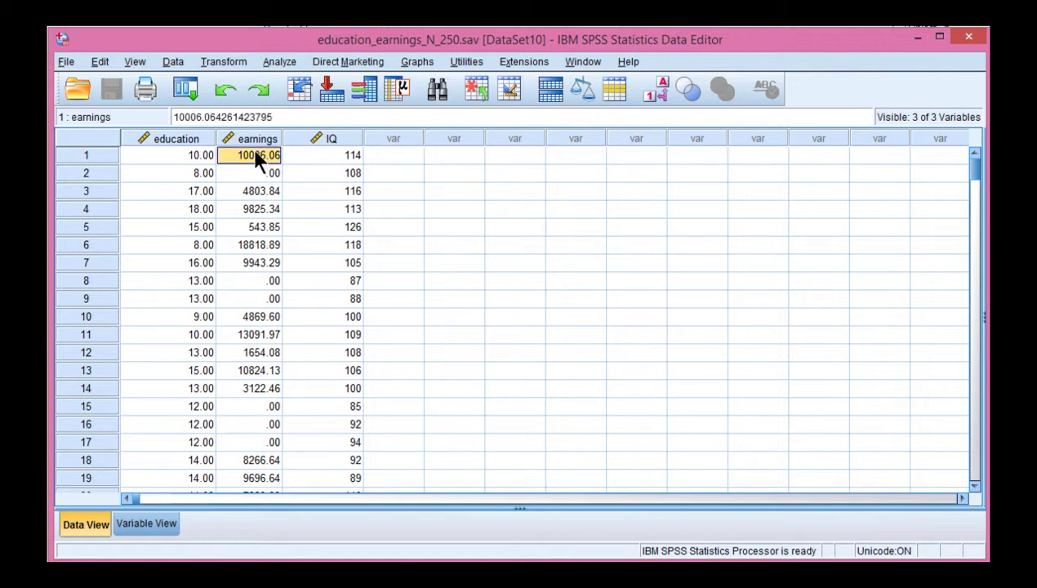
pyautogui.click(169, 158)
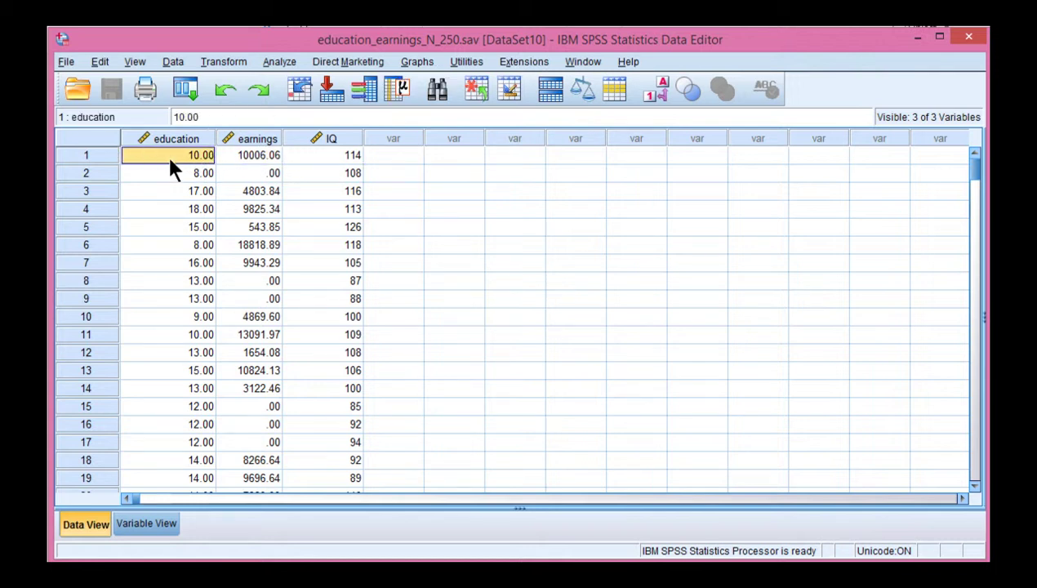
pyautogui.click(323, 155)
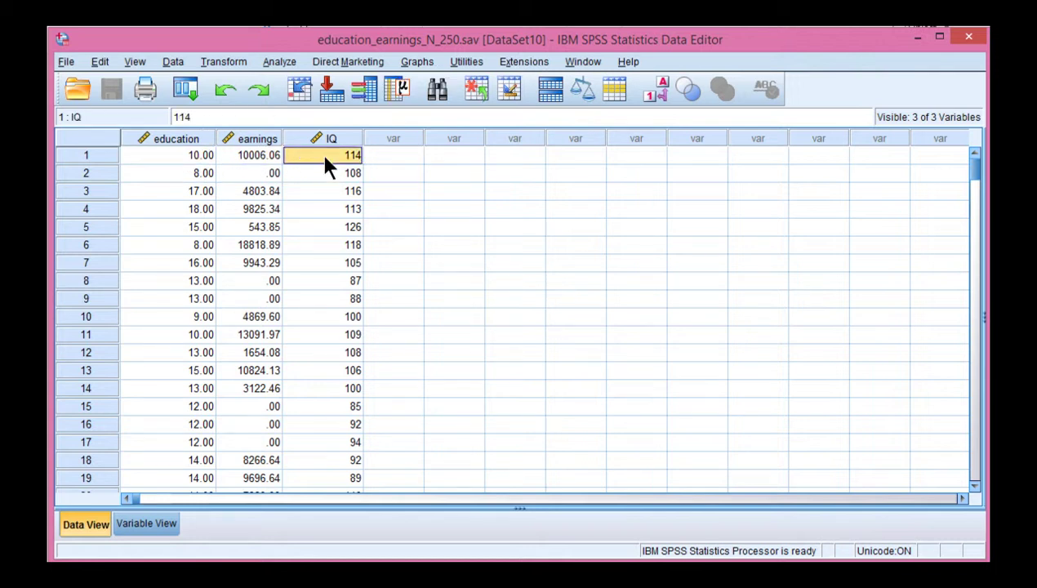
# - Run a linear regression with earnings as dependent and education and IQ as predictors
pyautogui.click(279, 62)
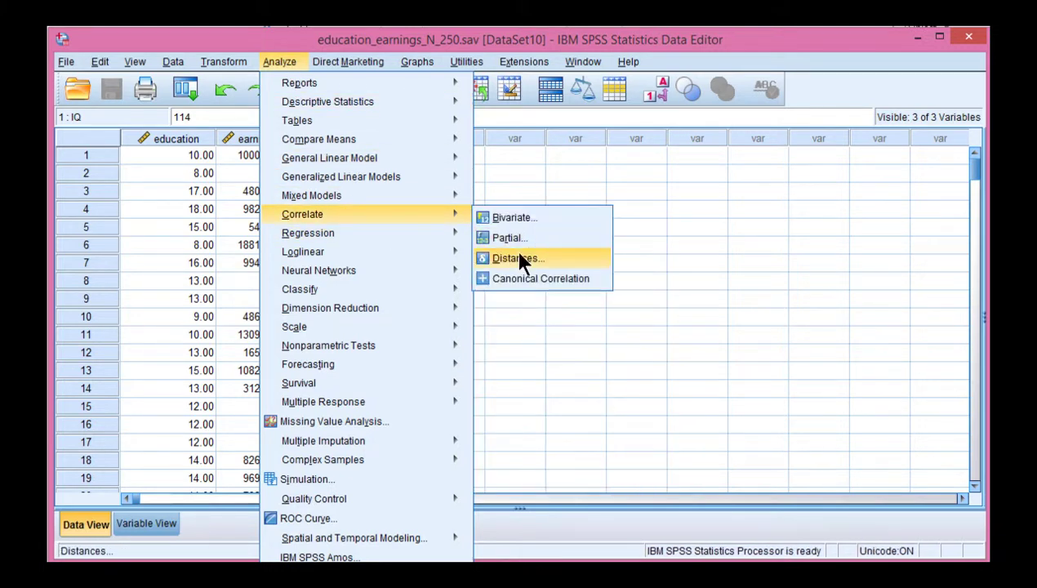
pyautogui.moveTo(448, 237)
pyautogui.click(496, 274)
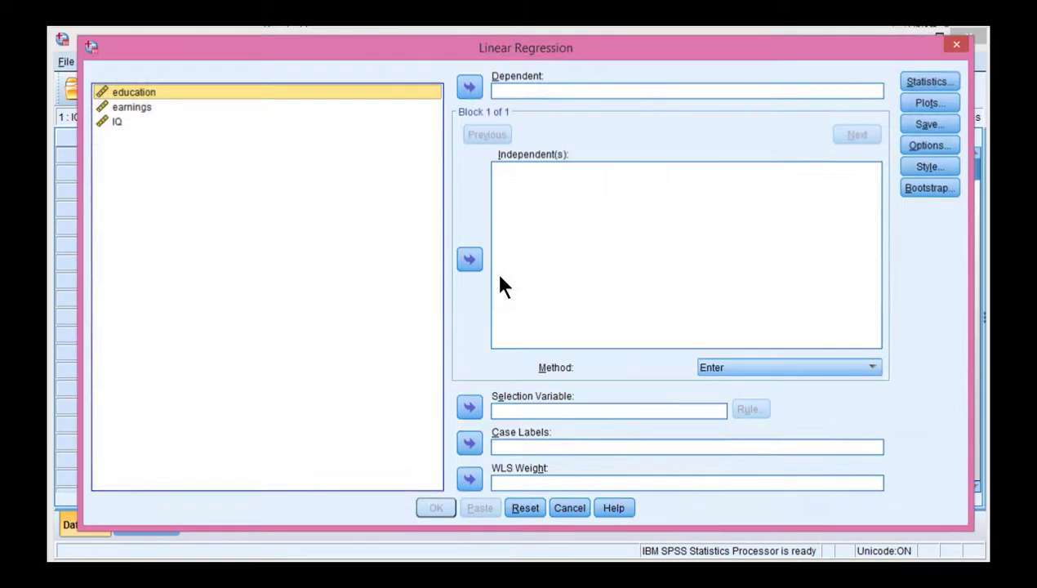
pyautogui.click(128, 121)
pyautogui.click(242, 107)
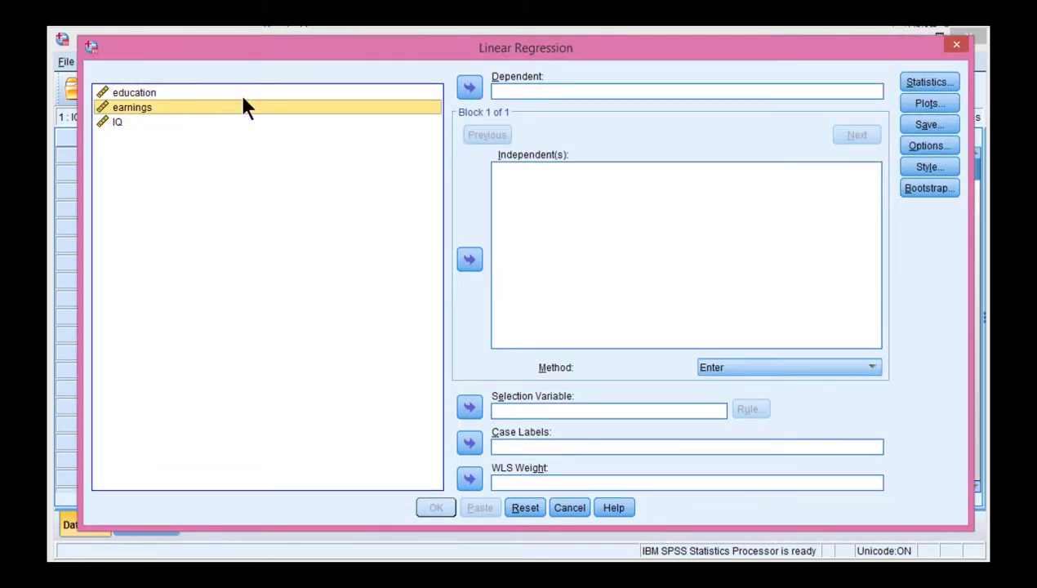
pyautogui.click(470, 87)
pyautogui.click(135, 93)
pyautogui.keyDown('shift'); pyautogui.click(131, 107); pyautogui.keyUp('shift')
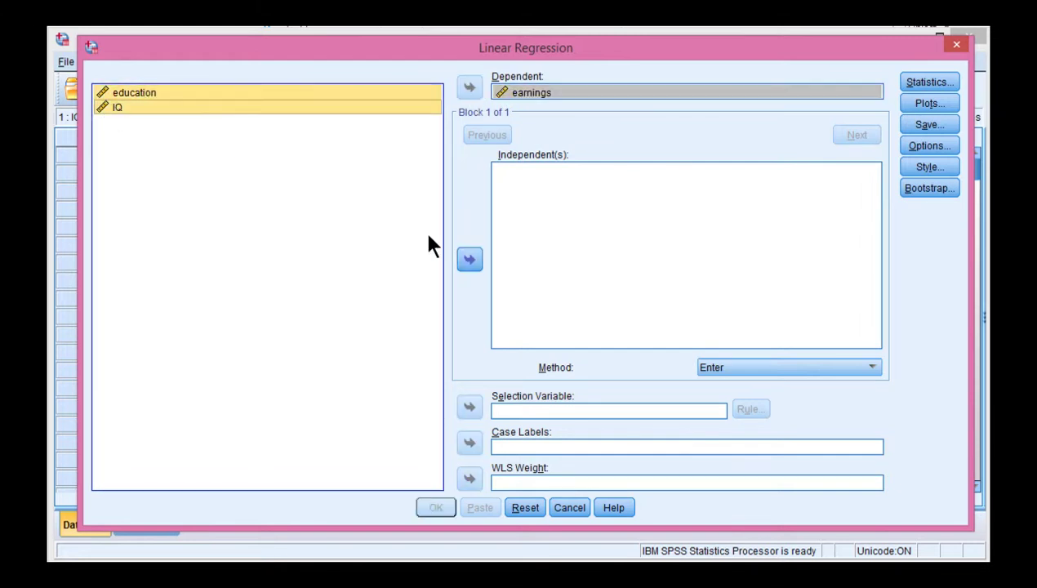
pyautogui.click(471, 261)
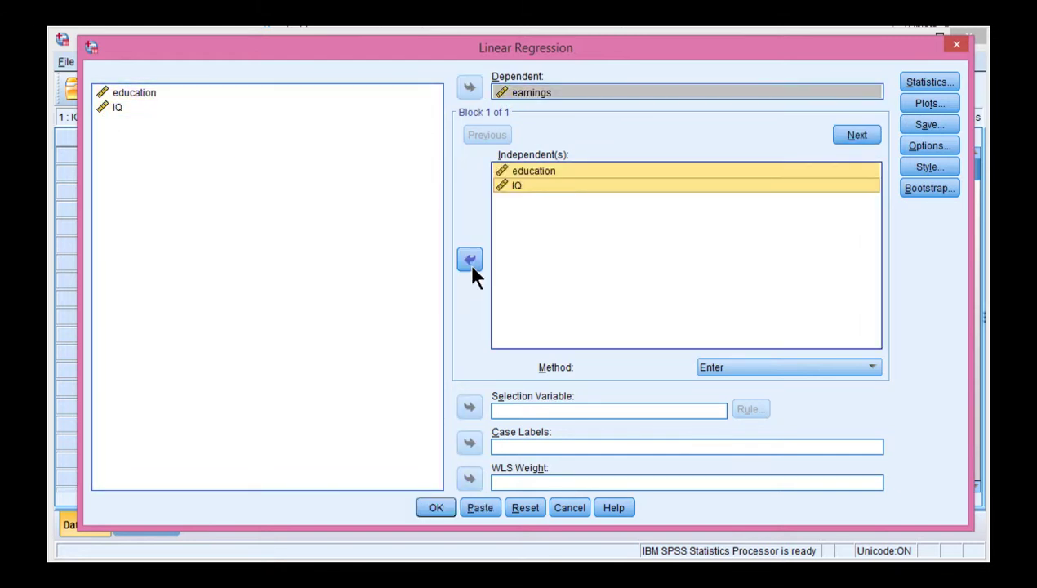
pyautogui.click(438, 508)
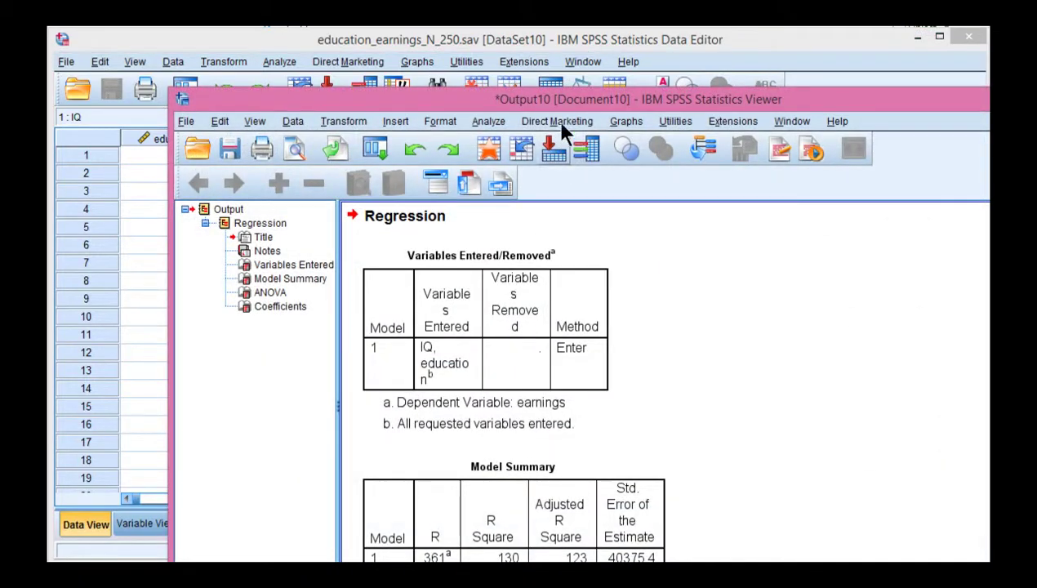
# - Scroll to the Model Summary showing R Square .130, then minimize the Output Viewer
pyautogui.scroll(-3, 682, 298)
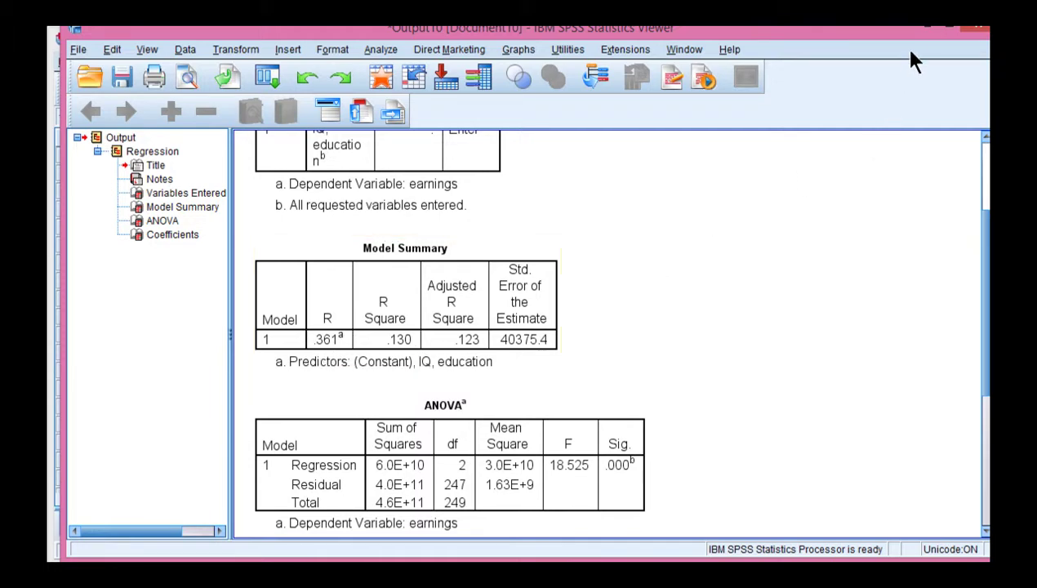
pyautogui.click(929, 33)
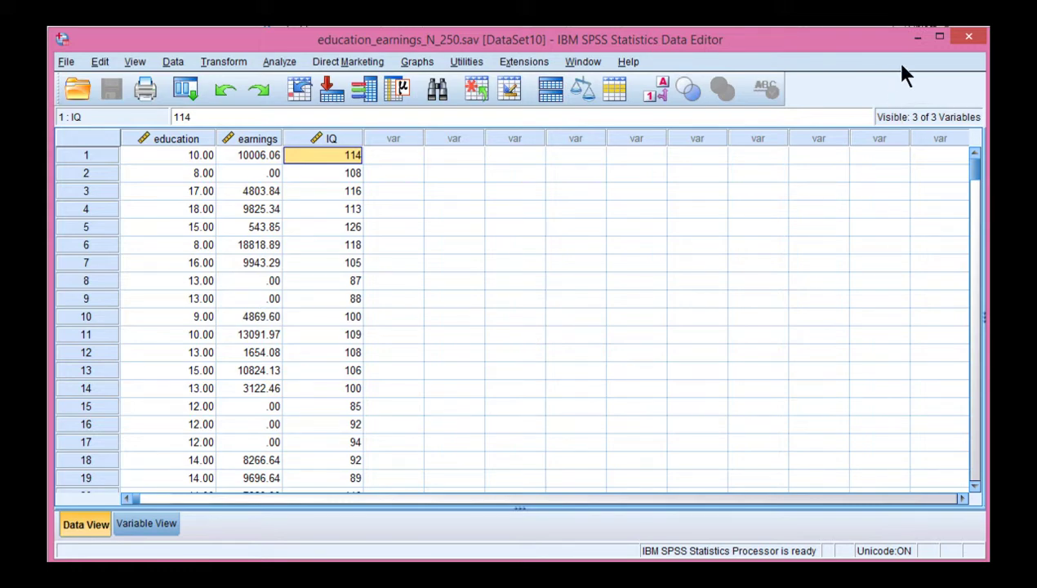
# - Bring up the confidence-interval syntax and select the sample size 25 on line 20
pyautogui.click(917, 40)
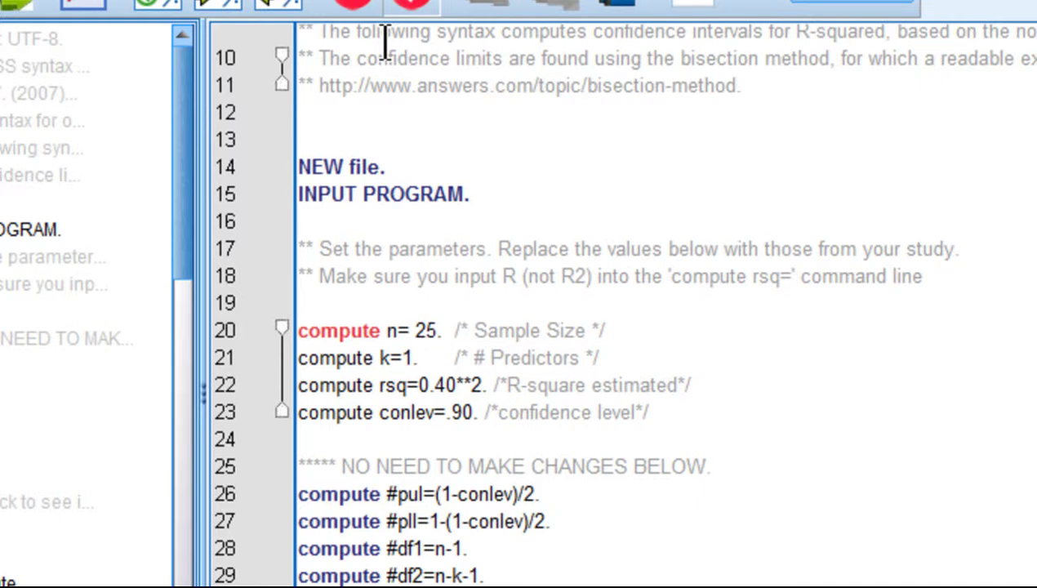
pyautogui.click(467, 198)
pyautogui.click(434, 330)
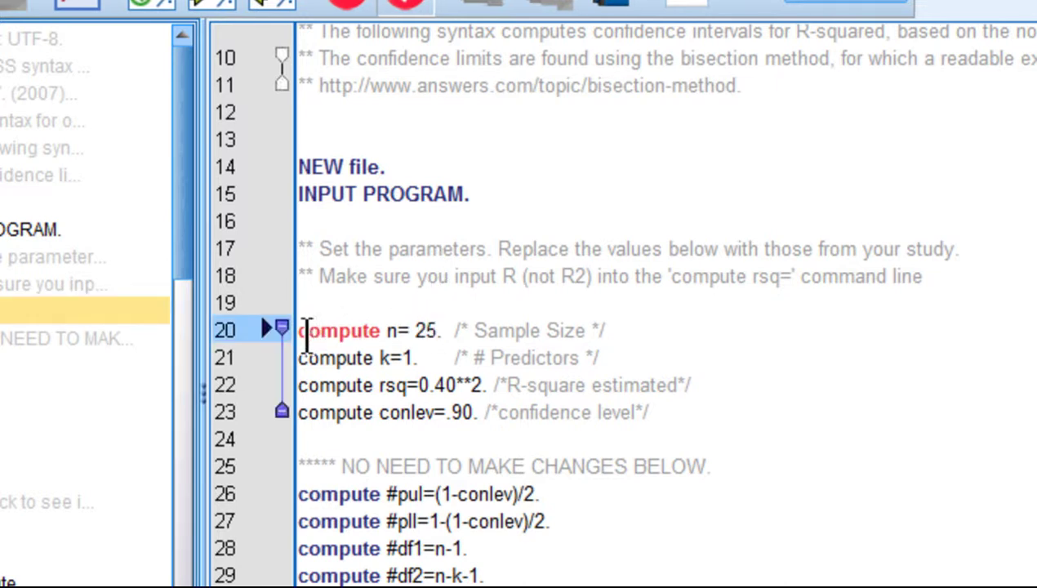
pyautogui.moveTo(304, 335); pyautogui.dragTo(498, 413)
pyautogui.hotkey('ctrl', 'r')
pyautogui.click(442, 337)
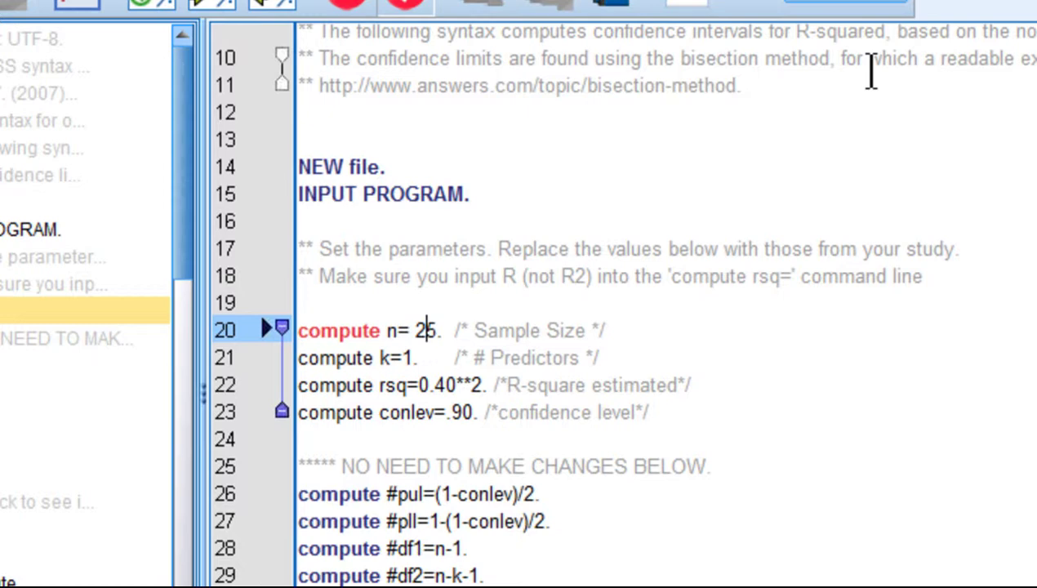
pyautogui.hotkey('shift', 'Left')
pyautogui.hotkey('shift', 'Left')
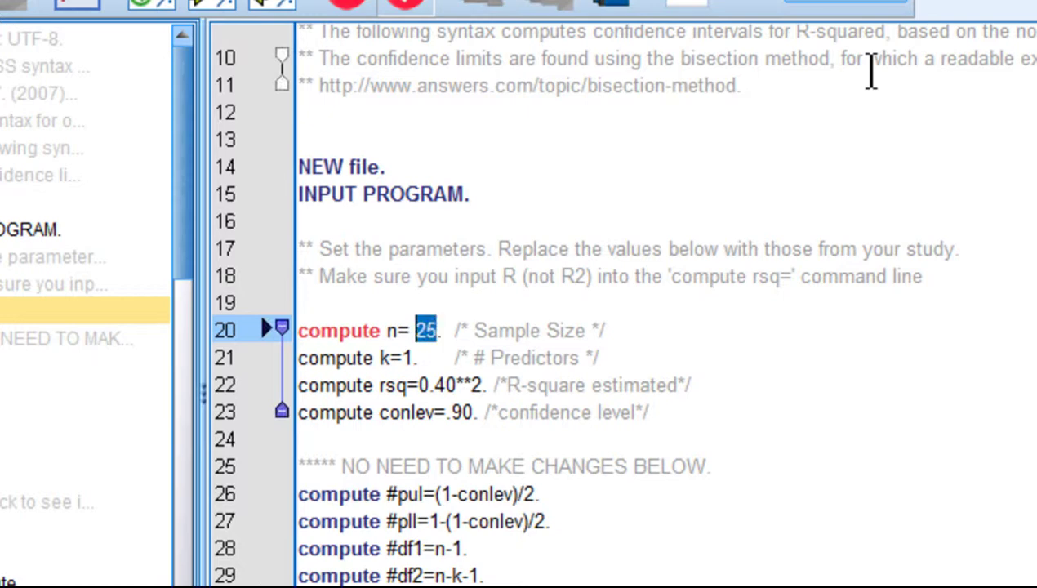
pyautogui.click(894, 81)
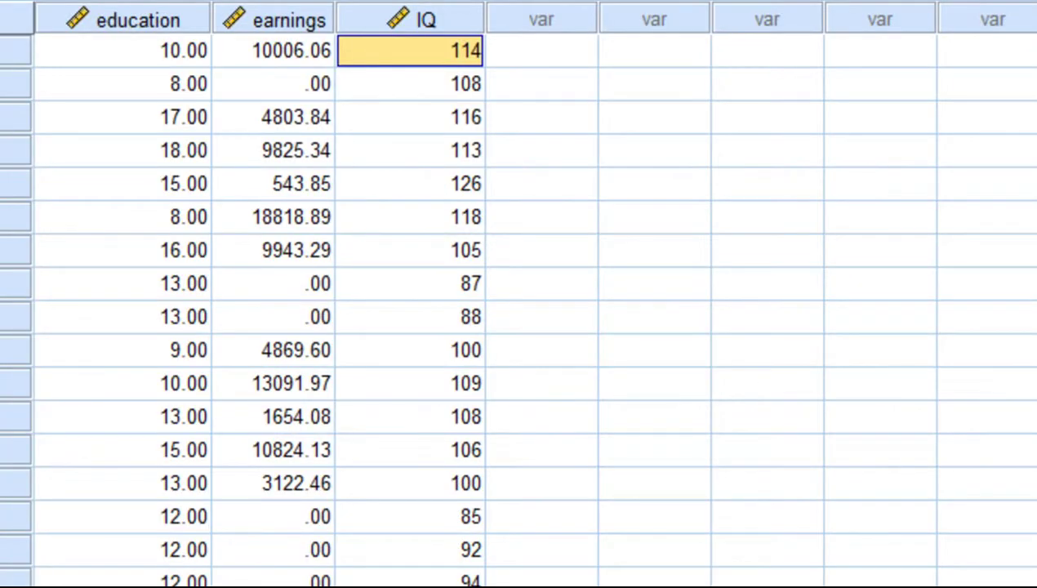
pyautogui.scroll(-20, 518, 311)
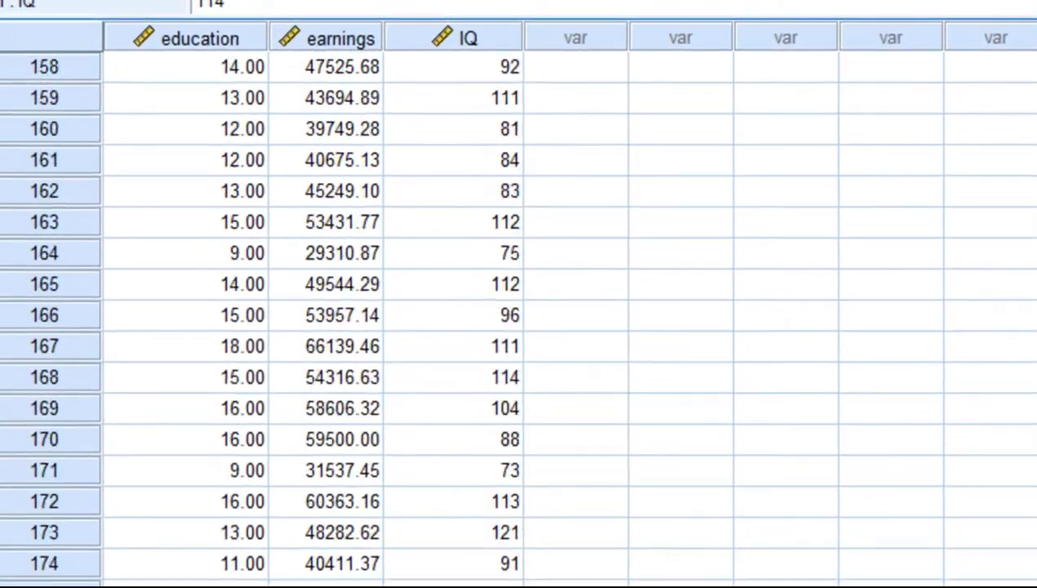
pyautogui.scroll(-14, 519, 311)
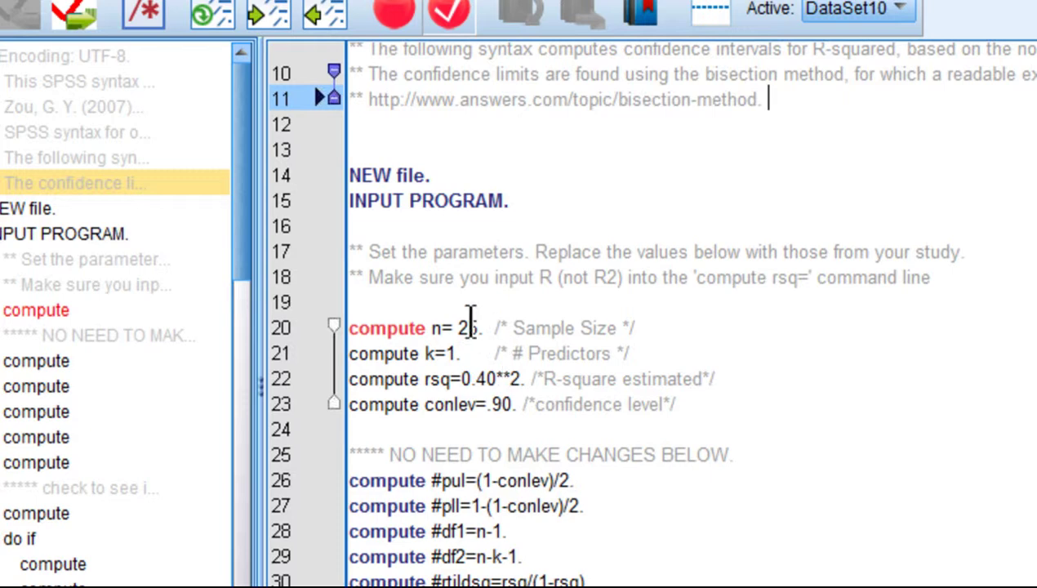
# - Change the sample size to 250 and the number of predictors to 2
pyautogui.click(476, 327)
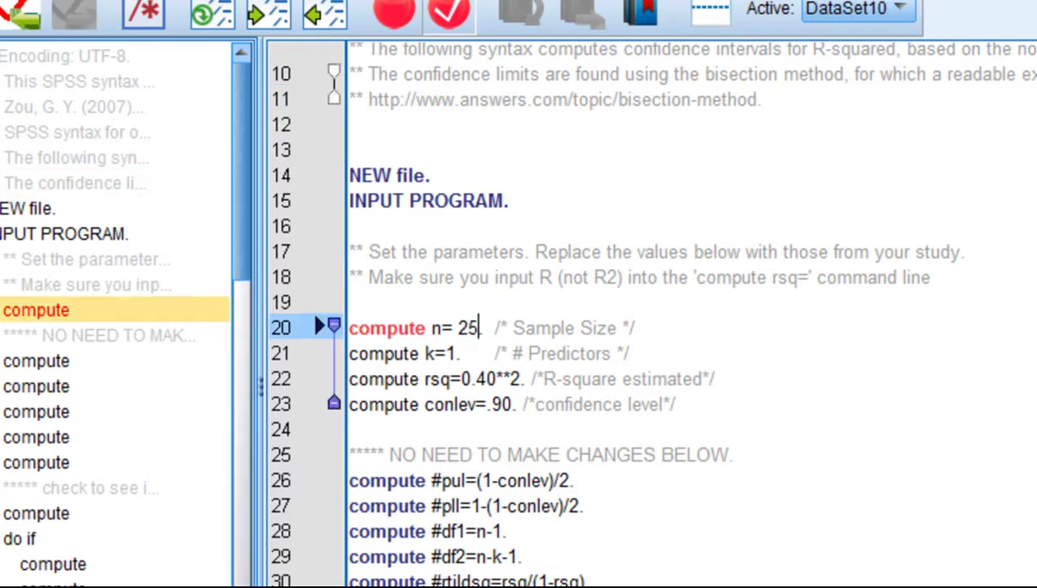
pyautogui.write('0')
pyautogui.press('Down')
pyautogui.press('Left')
pyautogui.press('Left')
pyautogui.press('Left')
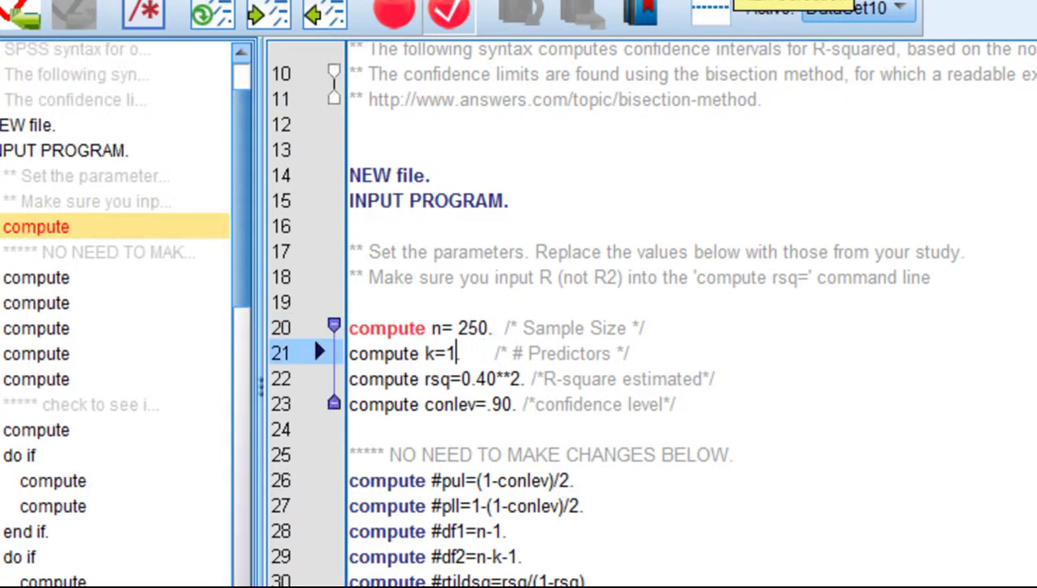
pyautogui.hotkey('shift', 'Left')
pyautogui.press('BackSpace')
pyautogui.write('2')
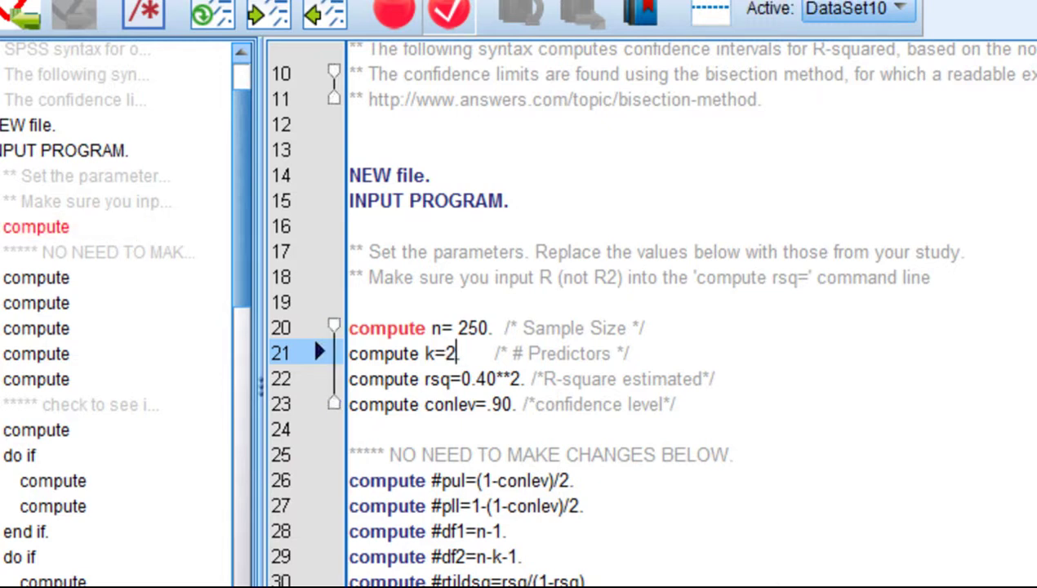
# - Change the R value to 0.361, keeping the .90 confidence level
pyautogui.press('Down')
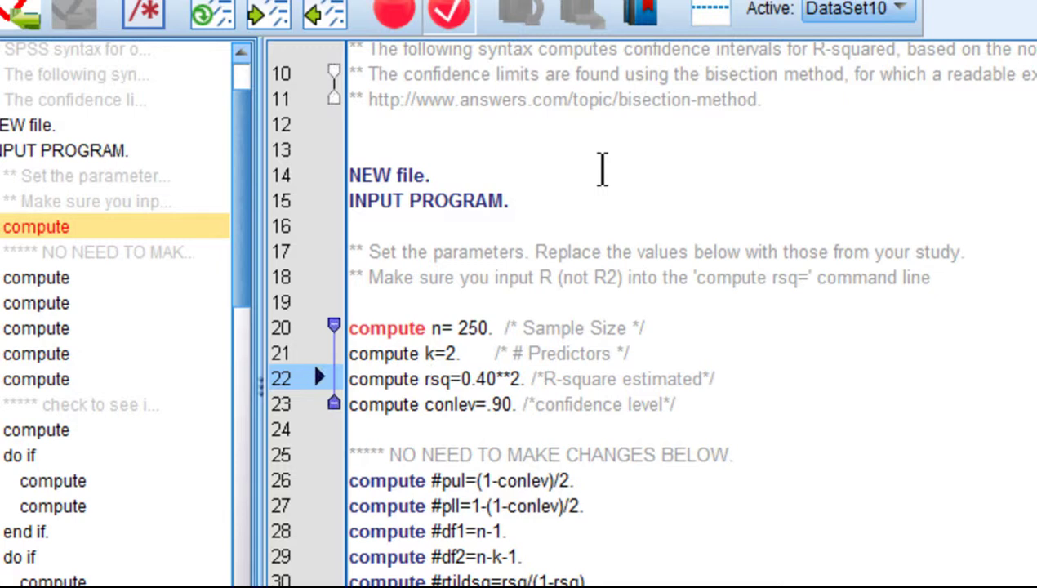
pyautogui.press('Right')
pyautogui.press('Right')
pyautogui.press('Right')
pyautogui.press('Right')
pyautogui.press('Right')
pyautogui.press('Right')
pyautogui.press('Right')
pyautogui.hotkey('shift', 'Left')
pyautogui.hotkey('shift', 'Left')
pyautogui.write('361')
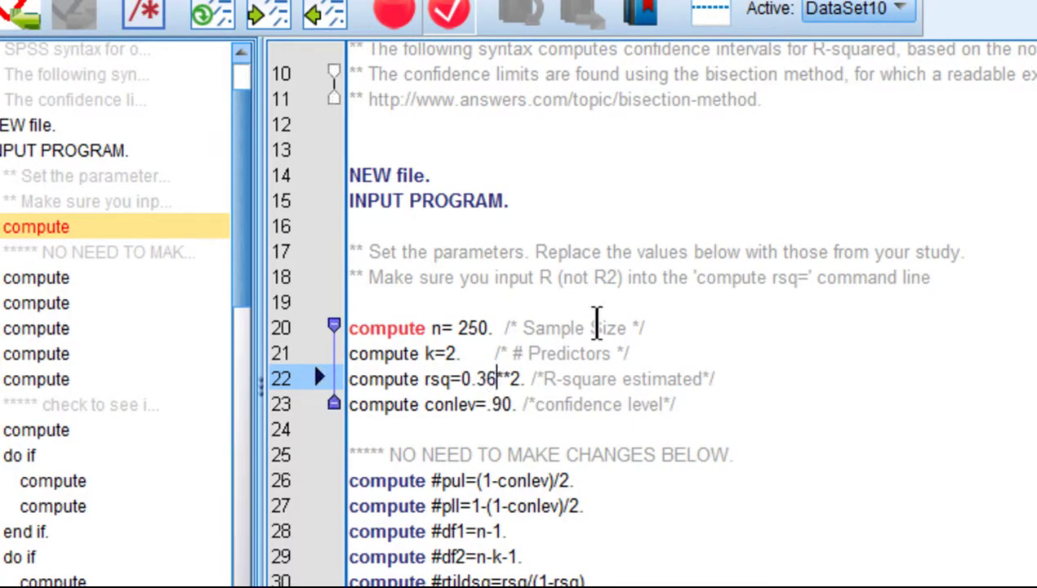
pyautogui.press('Down')
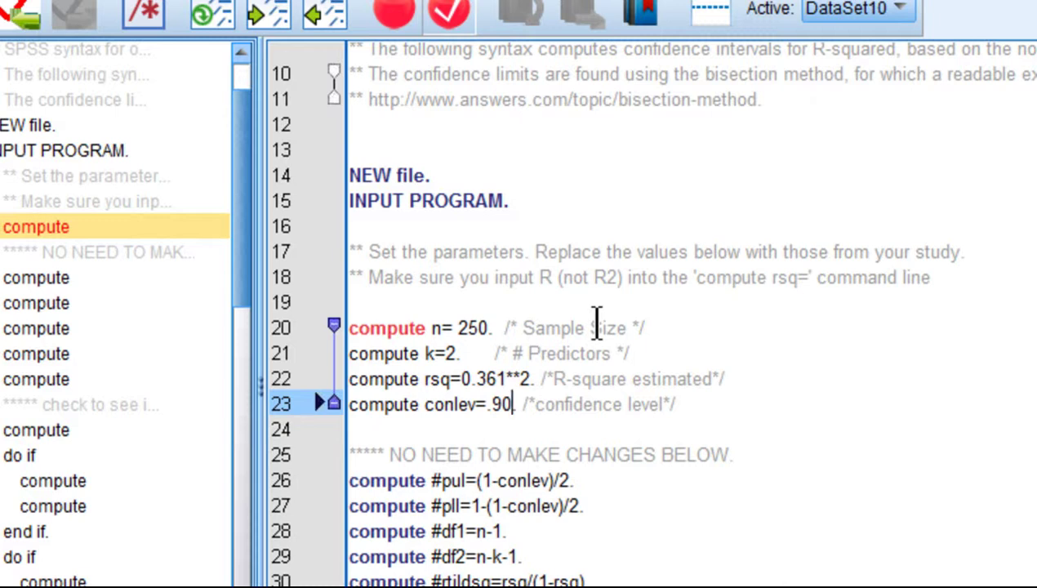
pyautogui.press('Left')
pyautogui.press('Left')
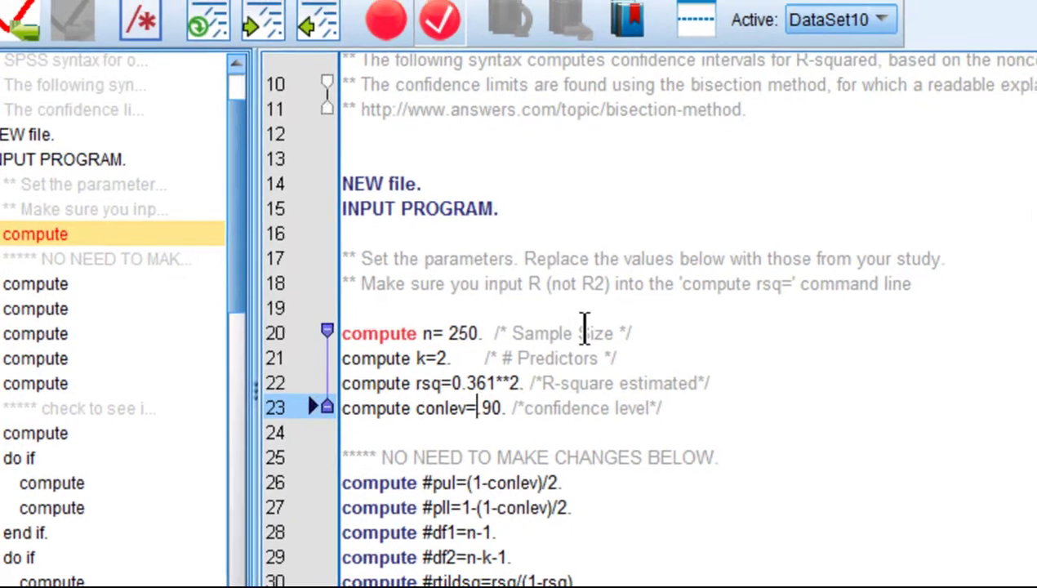
pyautogui.hotkey('shift', 'Right')
pyautogui.hotkey('shift', 'Right')
# - Run the whole syntax to list R-squared .1303 with bounds .06761 to .19685
pyautogui.press('Left')
pyautogui.press('Up')
pyautogui.press('Up')
pyautogui.press('Up')
pyautogui.press('Up')
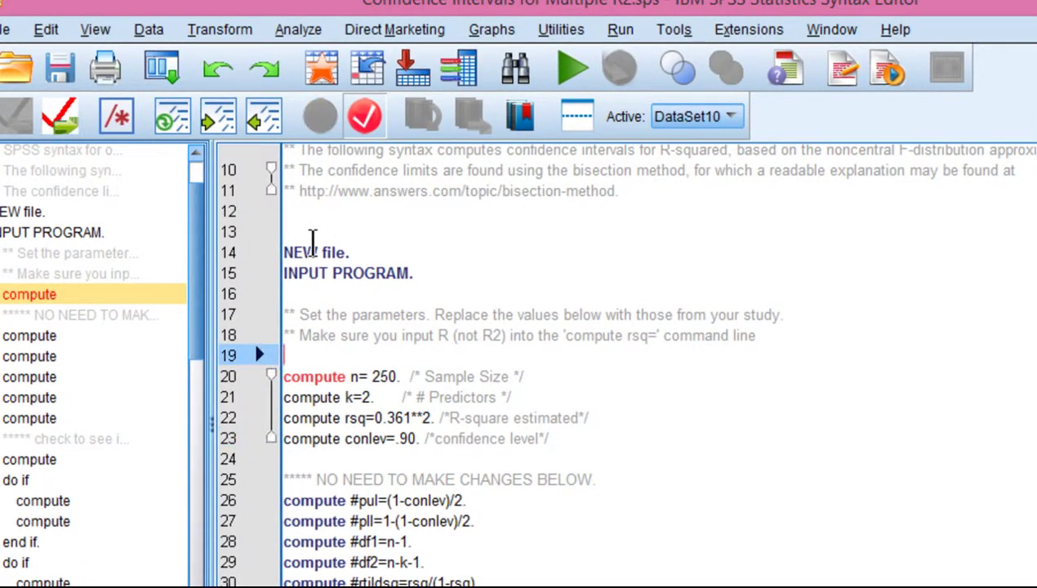
pyautogui.click(392, 211)
pyautogui.click(621, 30)
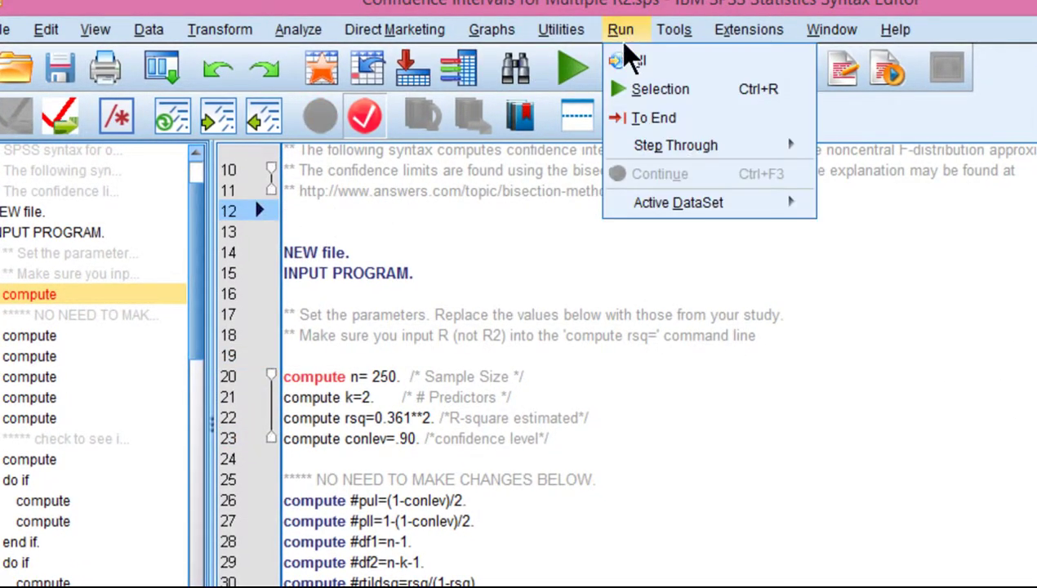
pyautogui.click(634, 63)
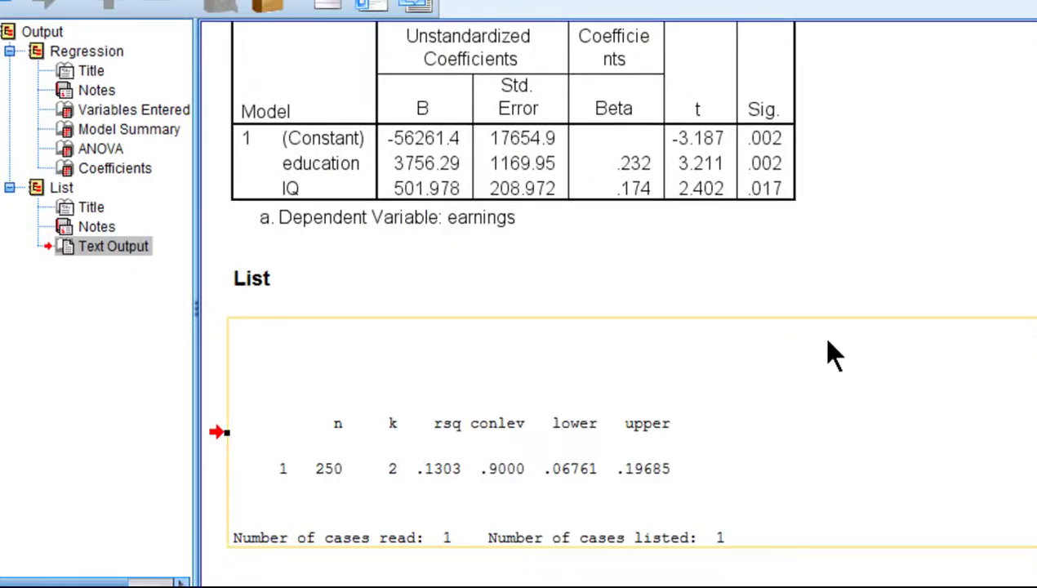
pyautogui.scroll(10, 827, 347)
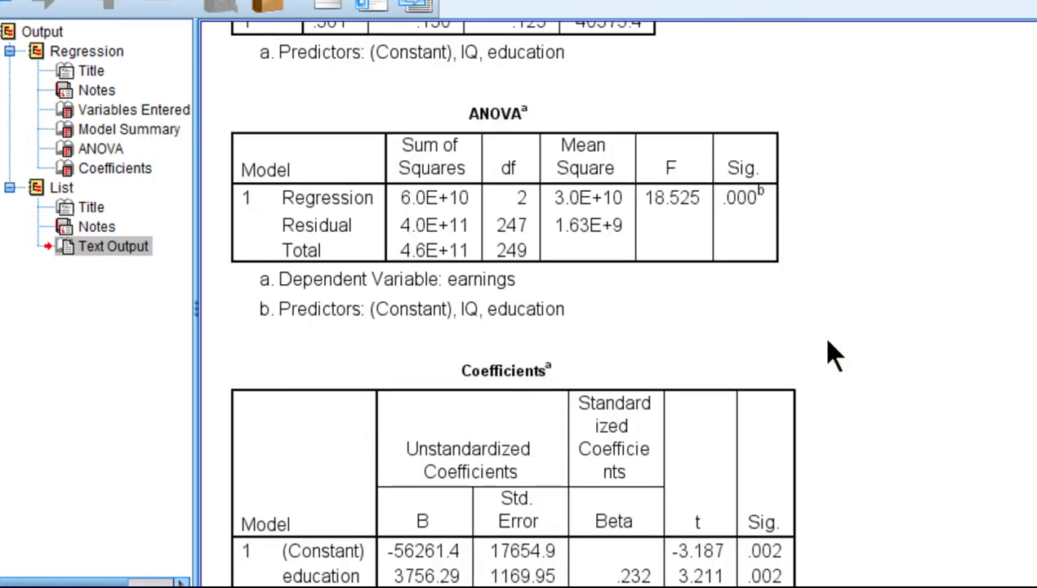
pyautogui.scroll(5, 826, 352)
pyautogui.scroll(-2, 498, 424)
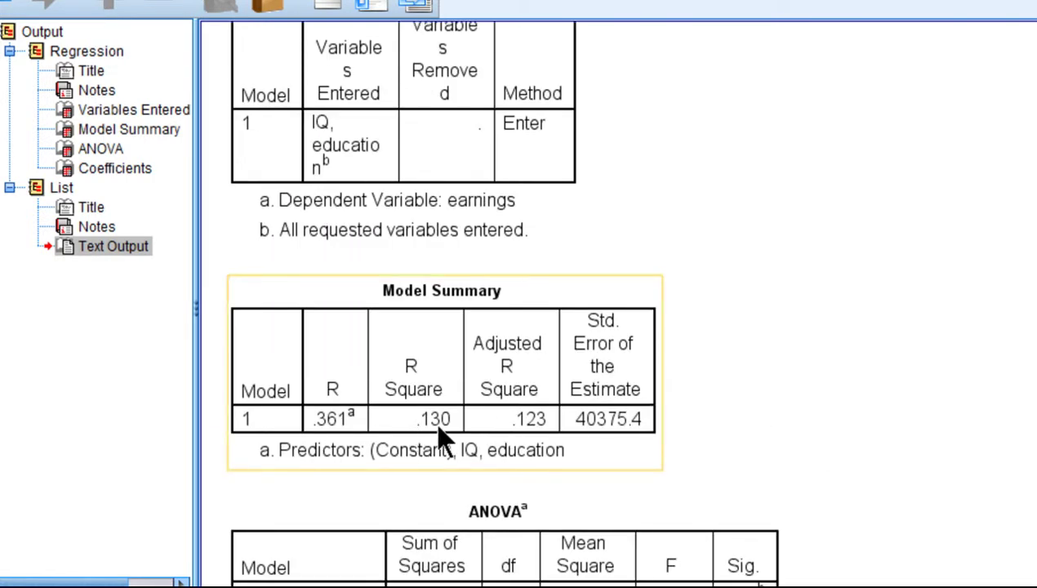
pyautogui.scroll(-8, 470, 424)
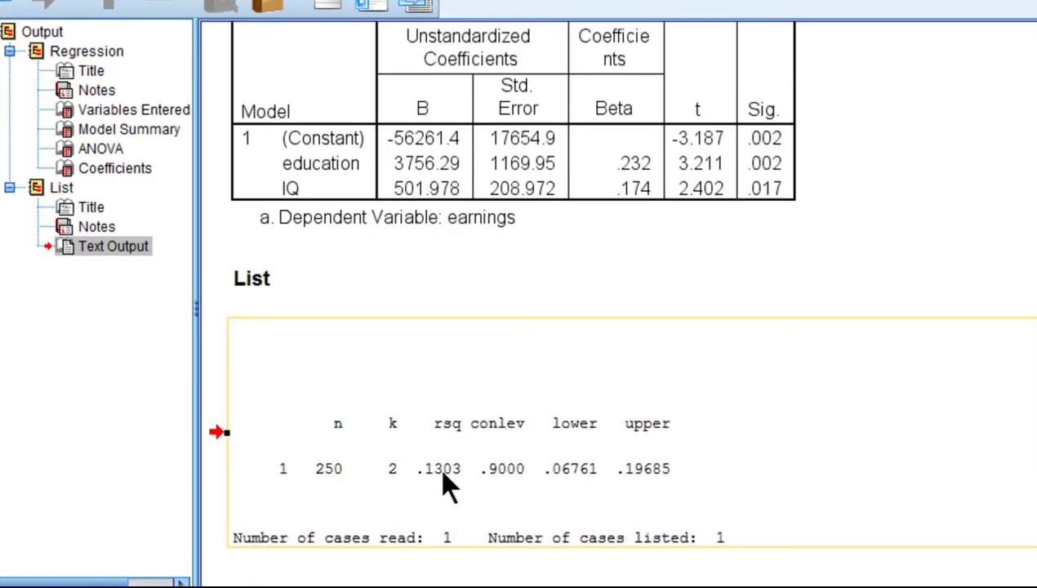